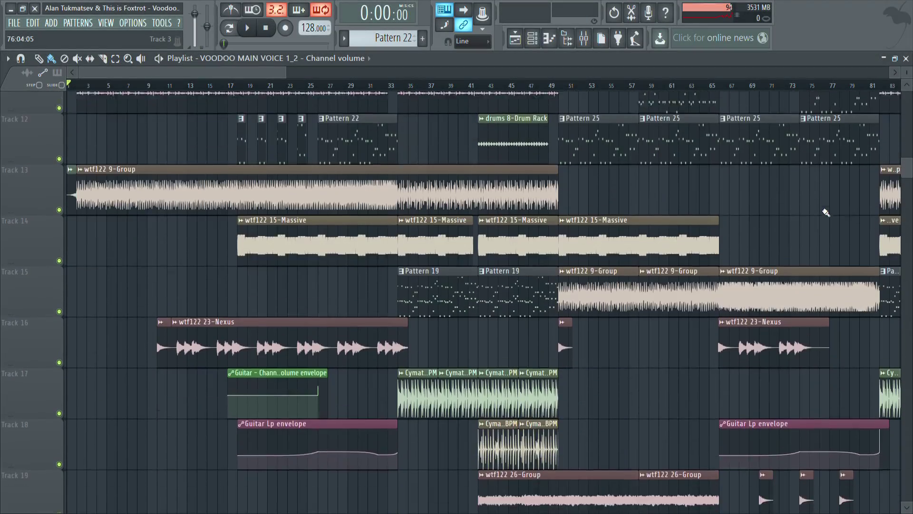
- Scroll and zoom the playlist to frame the two Pattern 1 clips on Track 1
scroll(826, 213, "down", 8)
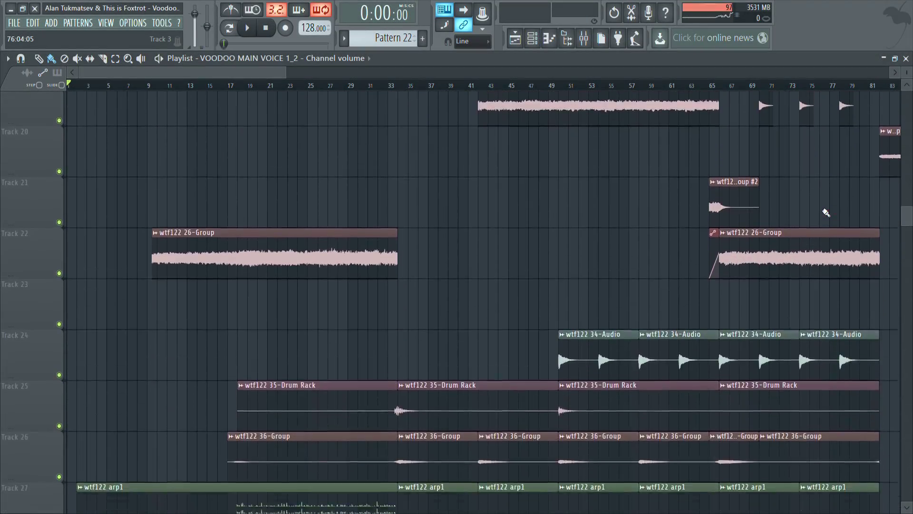
scroll(826, 213, "down", 9)
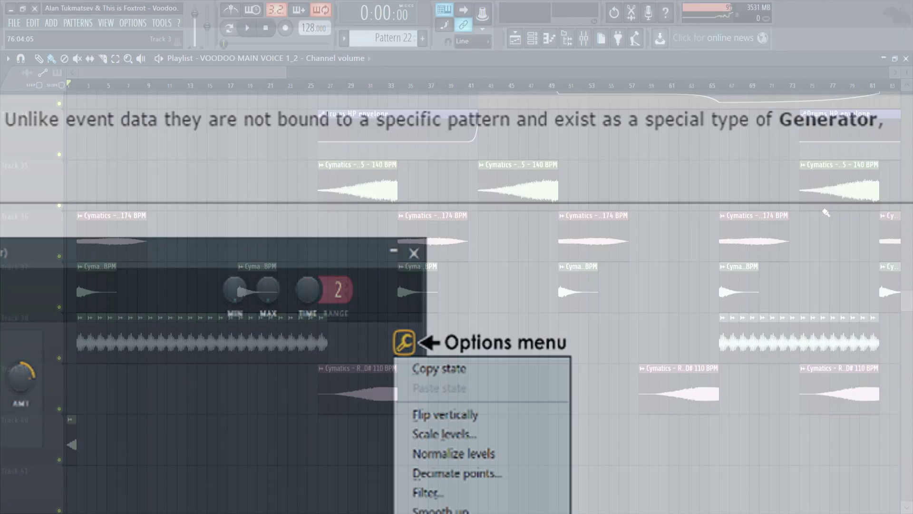
scroll(827, 213, "down", 5)
scroll(379, 212, "up", 8)
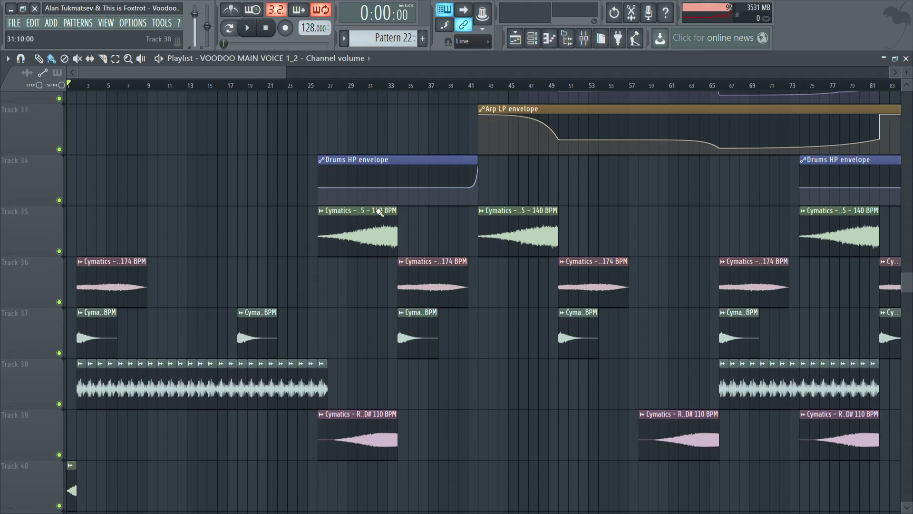
scroll(379, 212, "up", 4)
left_click_drag(283, 74, 238, 73)
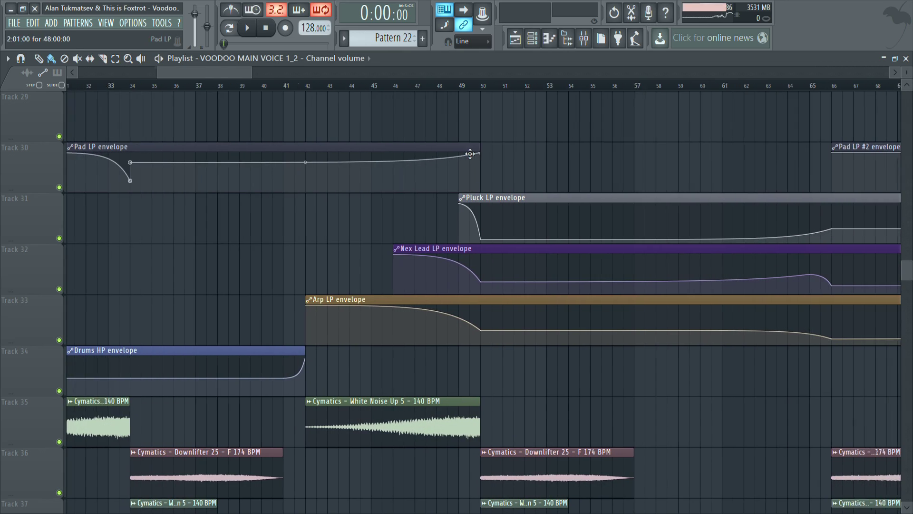
left_click_drag(239, 74, 261, 73)
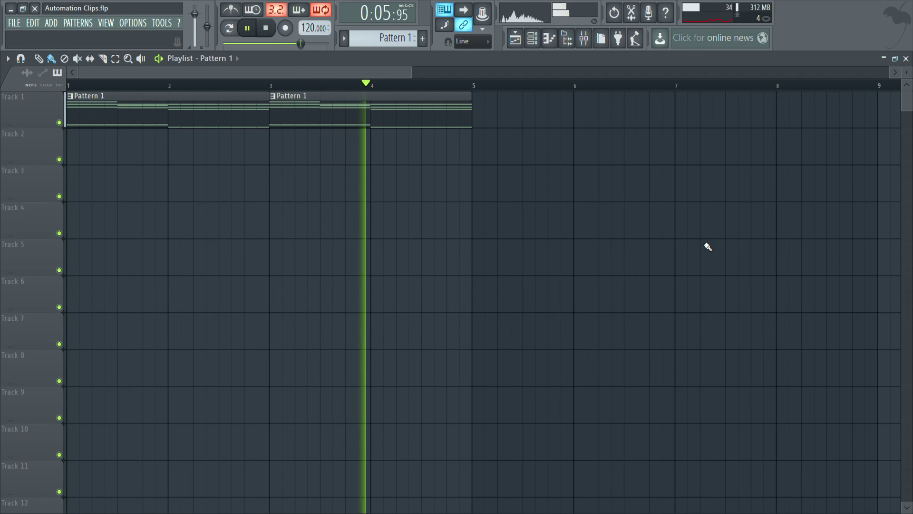
- Stop playback and create an automation clip from the GMS lead's Filter Cutoff control, then return to the playlist
key("space")
key("F6")
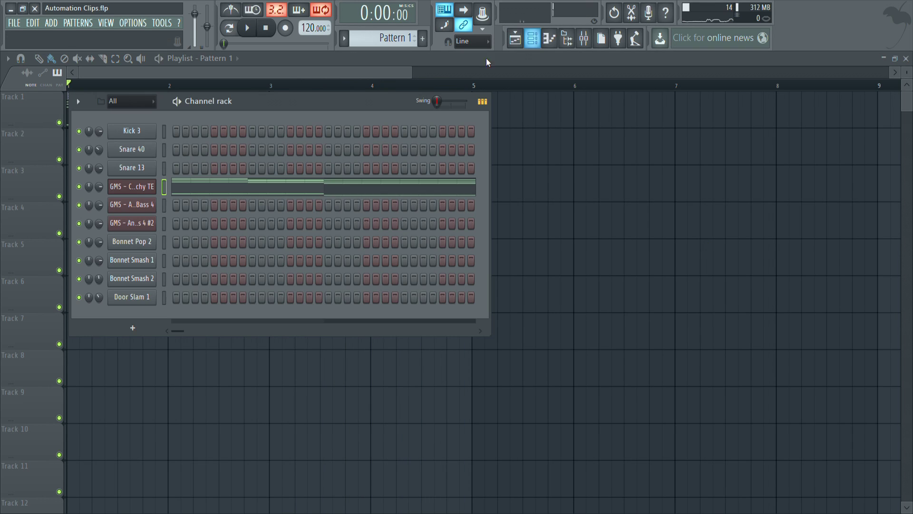
left_click(147, 193)
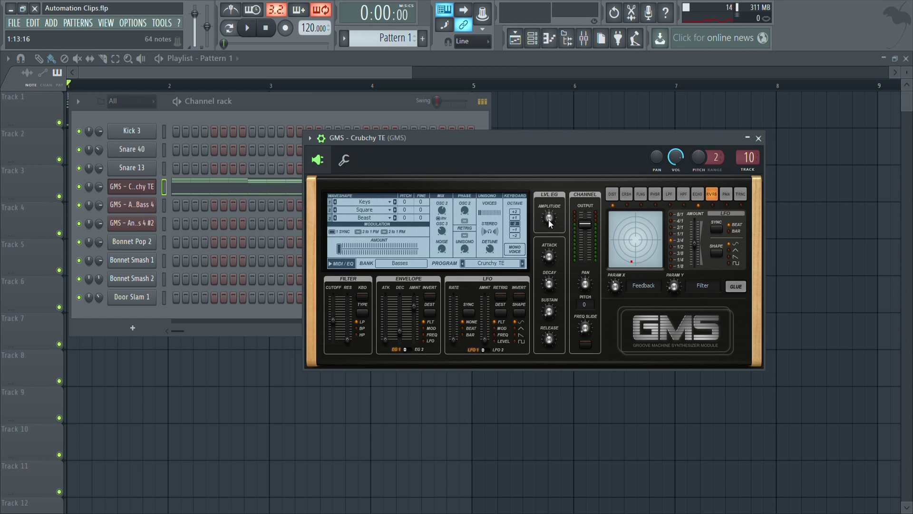
right_click(333, 320)
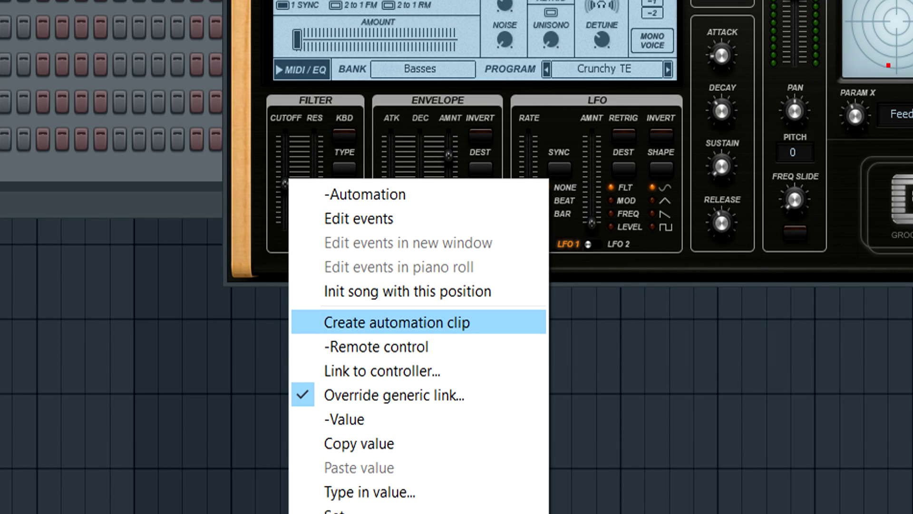
left_click(374, 322)
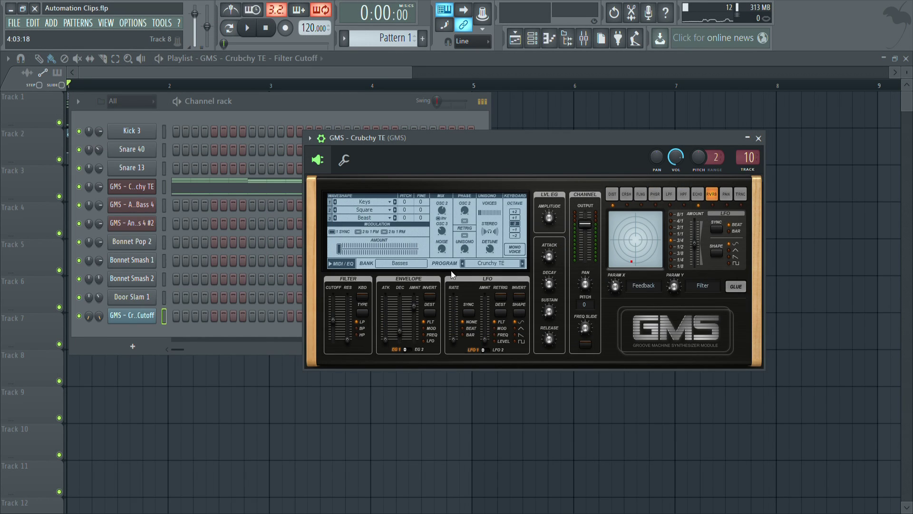
left_click(543, 120)
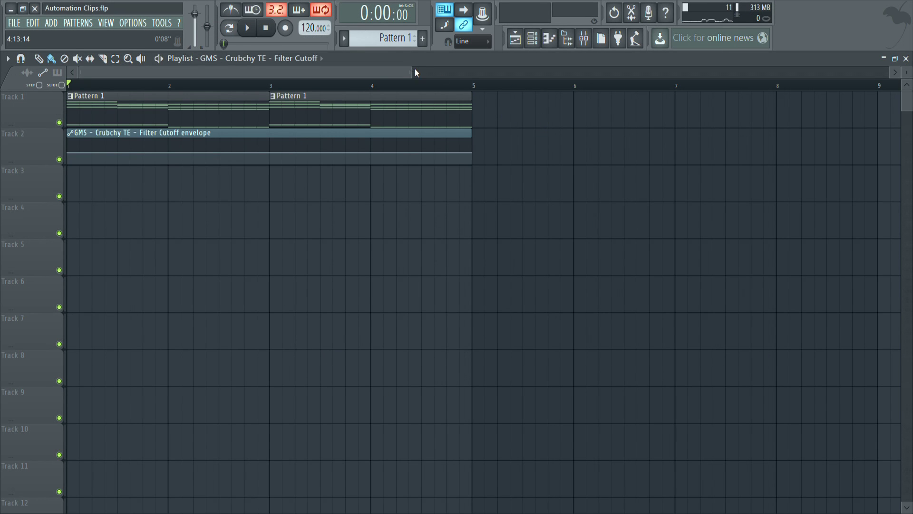
left_click_drag(415, 73, 242, 81)
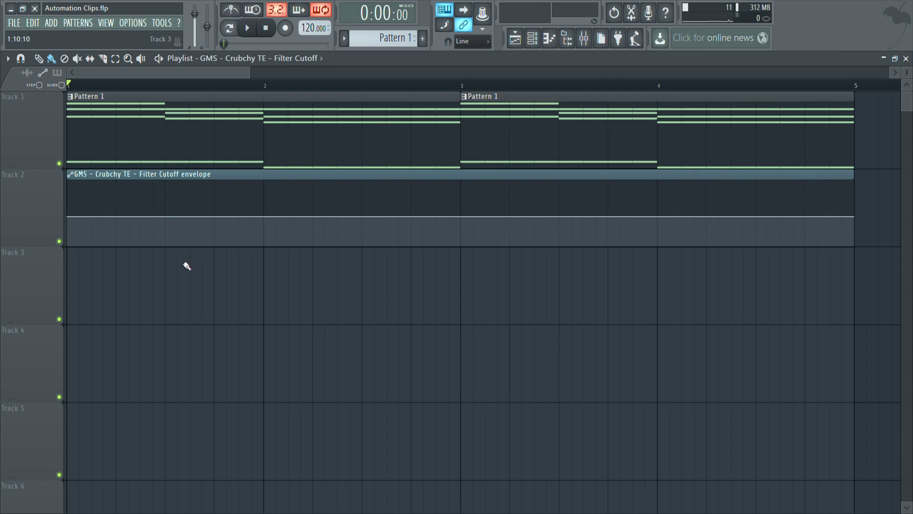
- Add a peak point and a drop point, pull down the bar-2 point, and curve the falling segment
right_click(166, 193)
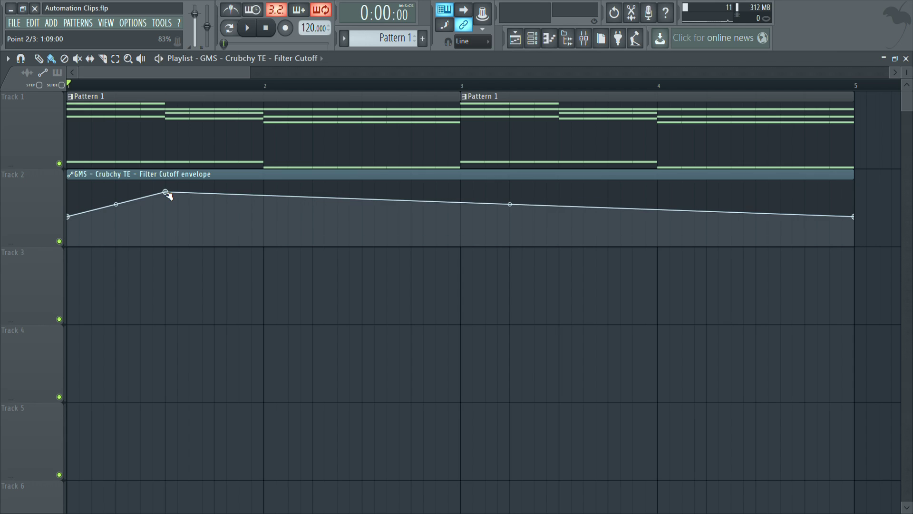
mouse_move(168, 195)
left_mouse_down()
mouse_move(168, 220)
mouse_move(168, 205)
mouse_move(218, 197)
mouse_move(179, 197)
left_mouse_up()
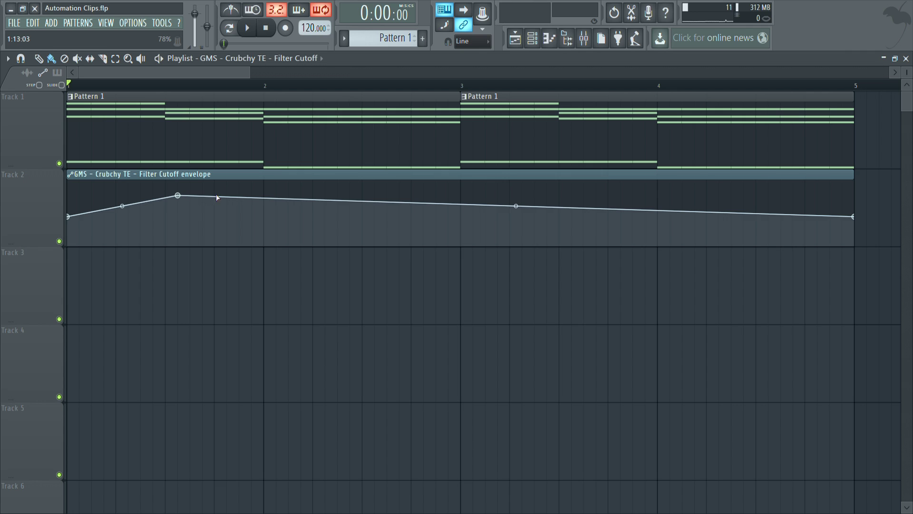
right_click(265, 194)
left_click_drag(266, 196, 264, 217)
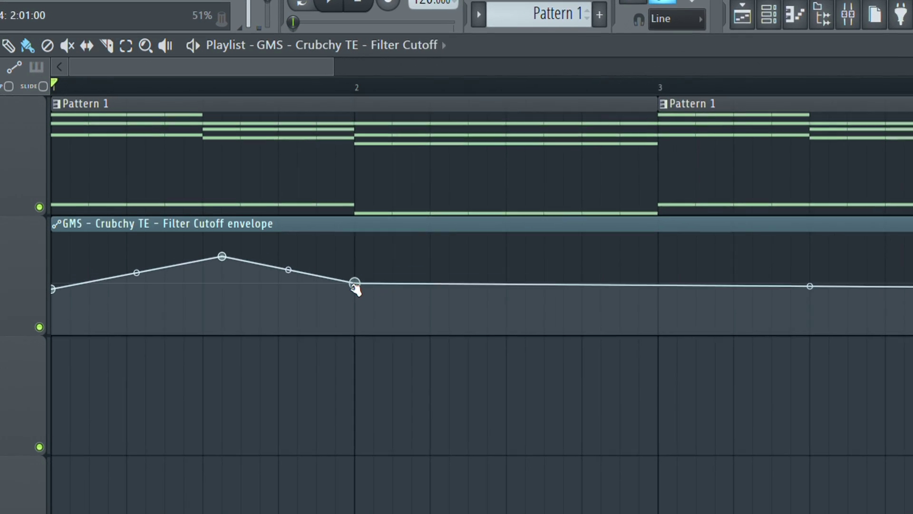
left_click_drag(355, 287, 354, 310)
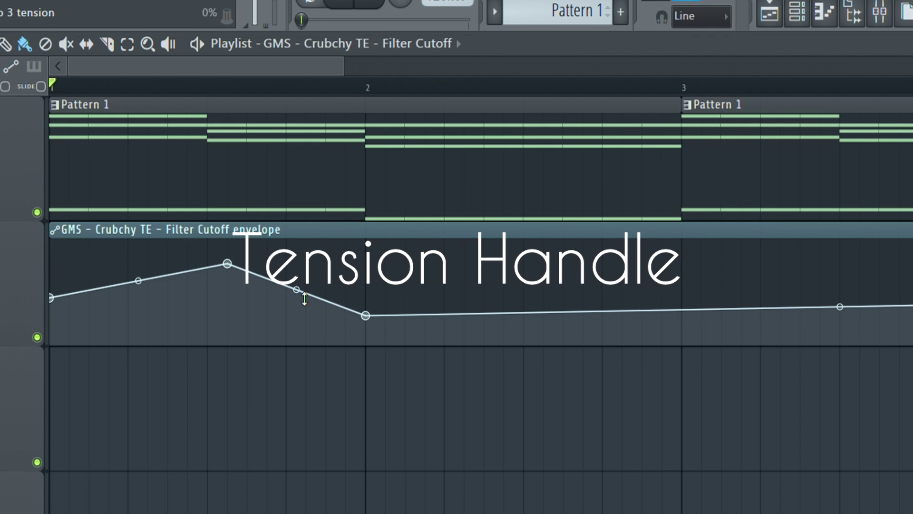
left_click_drag(297, 289, 293, 275)
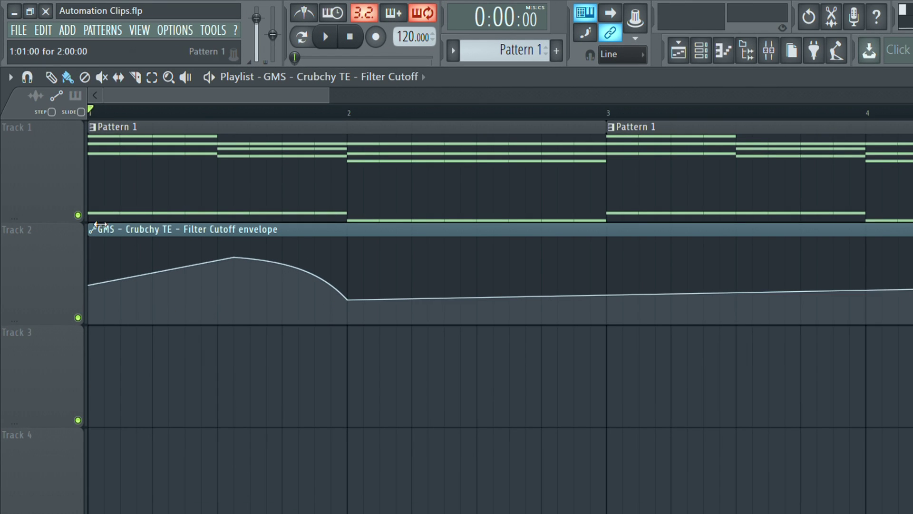
right_click(98, 227)
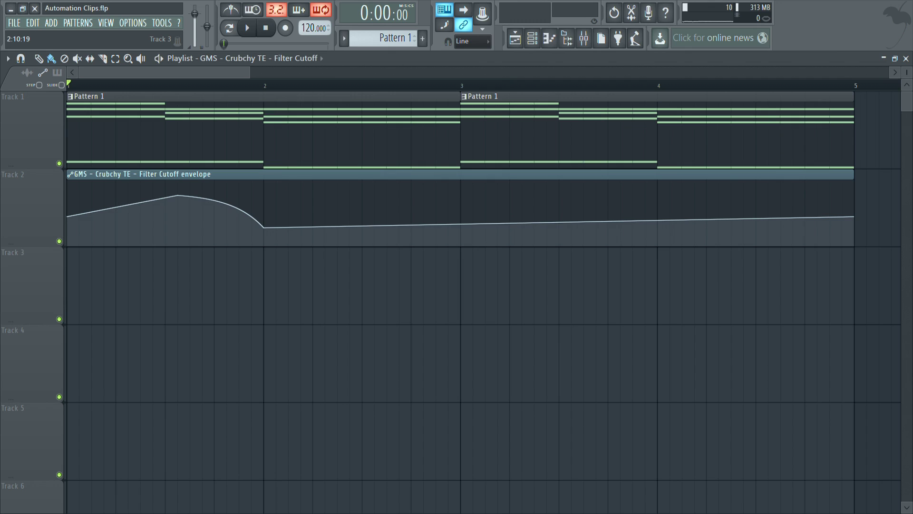
mouse_move(258, 237)
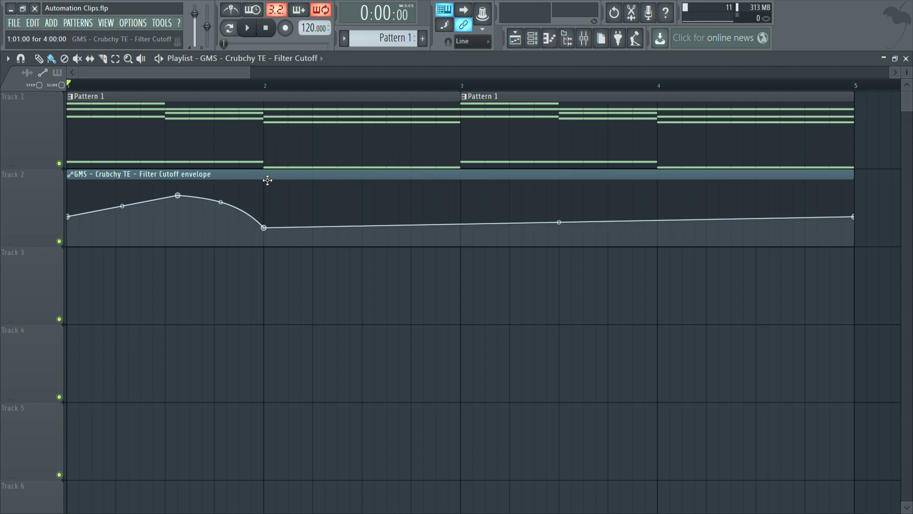
- Paint a copy of the Filter Cutoff clip at bar 1 on Track 3, then reshape and soften its dip
left_click(255, 333)
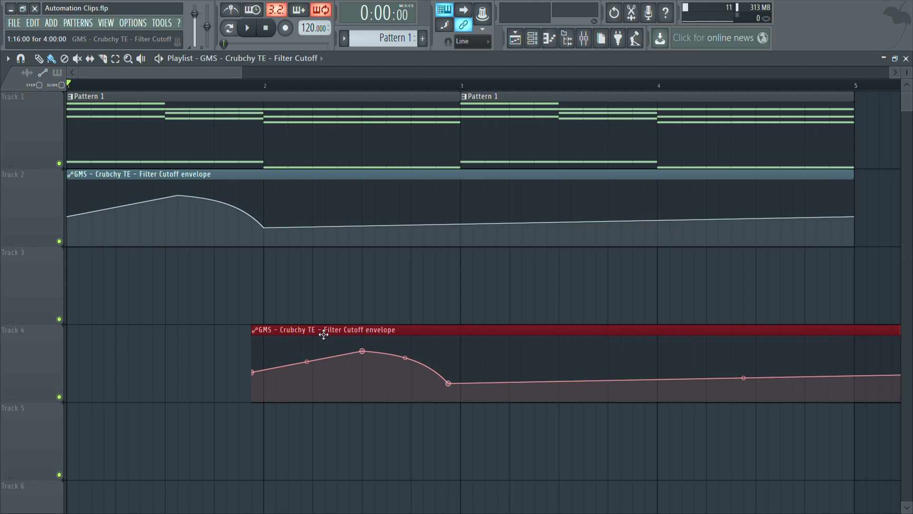
left_click_drag(324, 334, 107, 266)
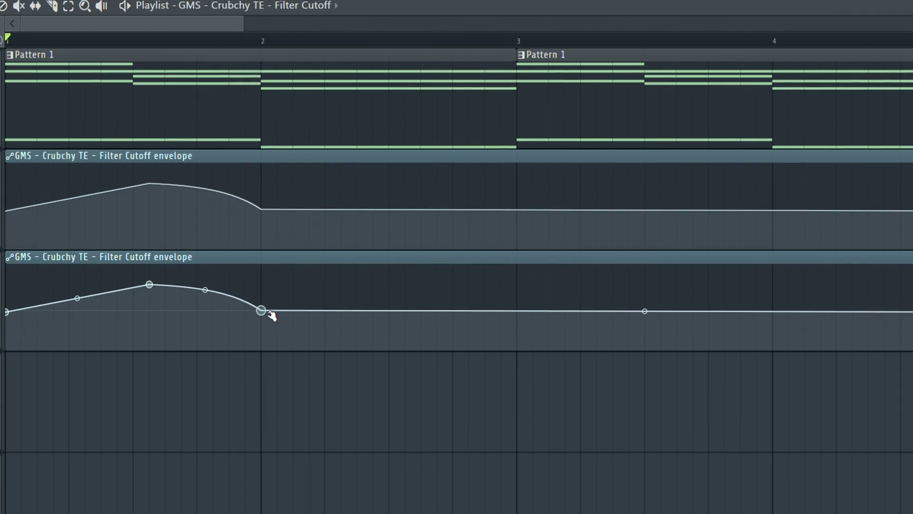
left_click_drag(263, 305, 269, 336)
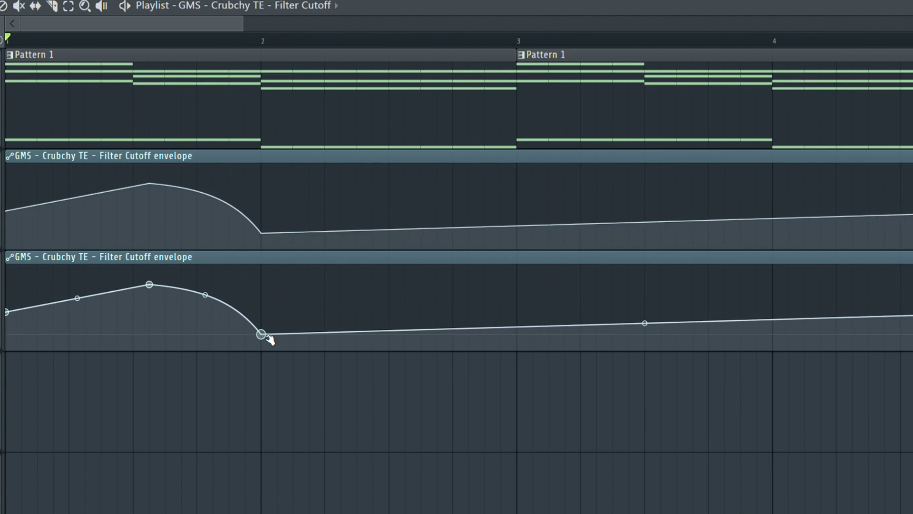
left_click_drag(262, 227, 270, 199)
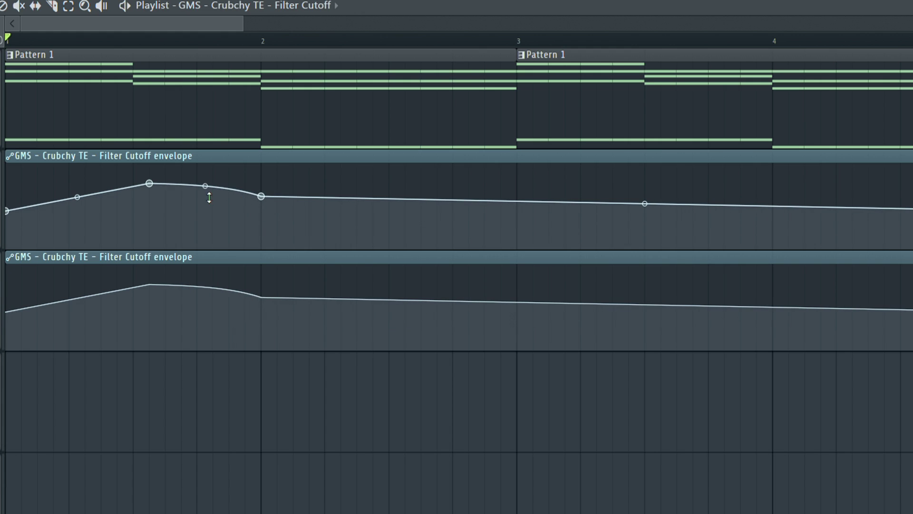
mouse_move(209, 198)
left_mouse_down()
mouse_move(209, 212)
mouse_move(209, 196)
left_mouse_up()
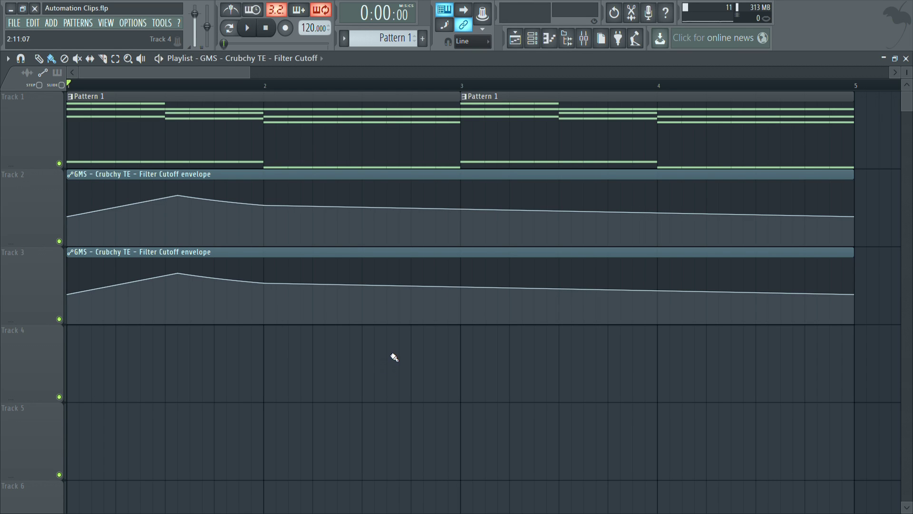
- Make the Track 3 clip unique as Filter Cutoff #2, lower its third point and shift its peak earlier
right_click(68, 259)
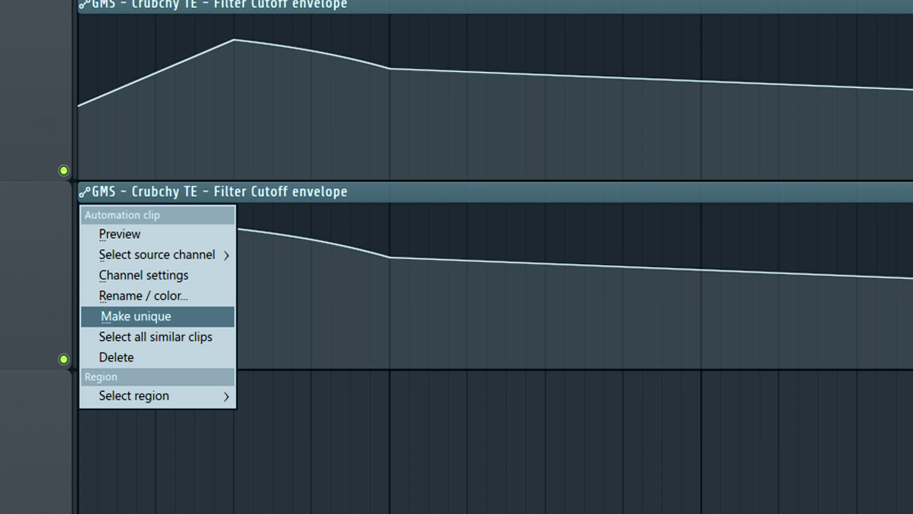
left_click(136, 316)
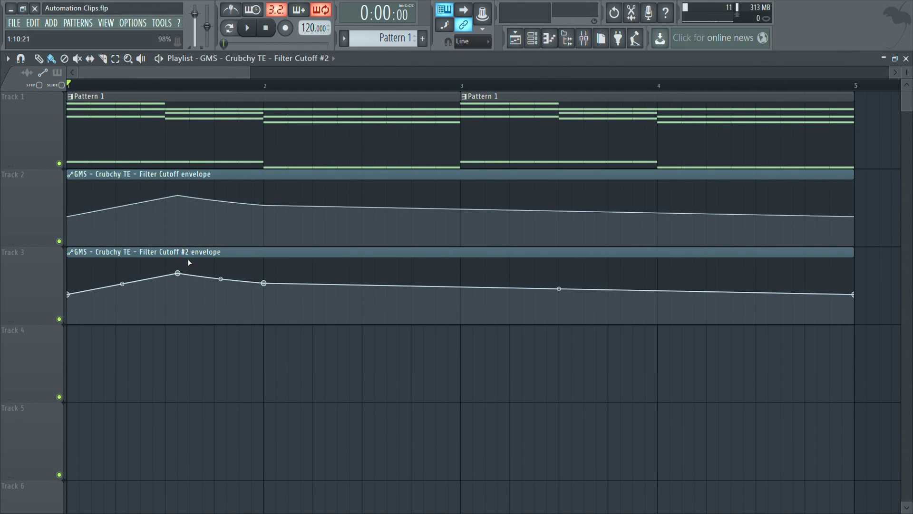
left_click_drag(264, 283, 269, 302)
left_click_drag(179, 273, 167, 273)
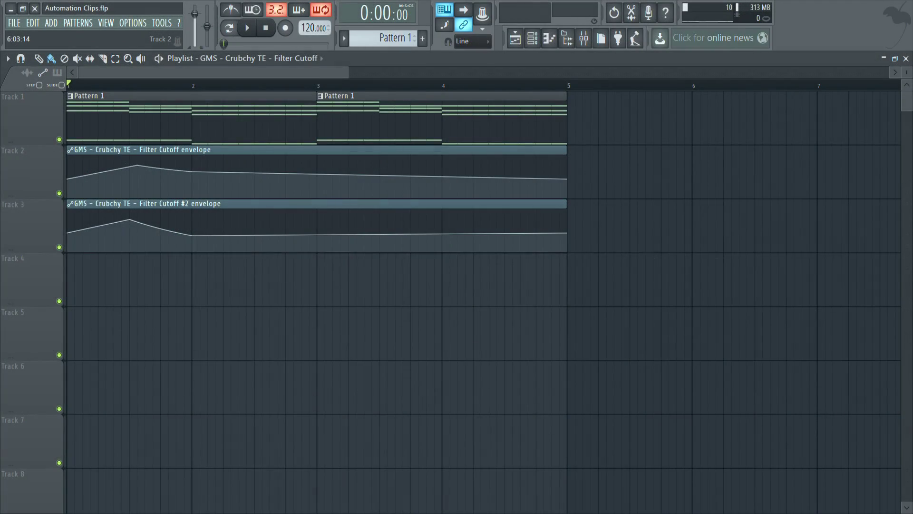
- Apply an Articulator sawtooth sequence of eight falling ramps to the Track 2 clip, then review Filter Cutoff #2's settings
double_click(390, 156)
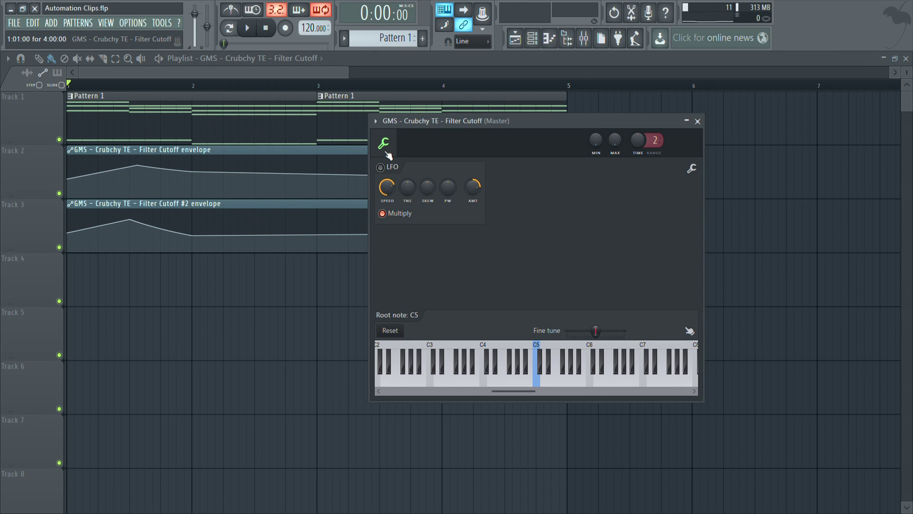
left_click(692, 170)
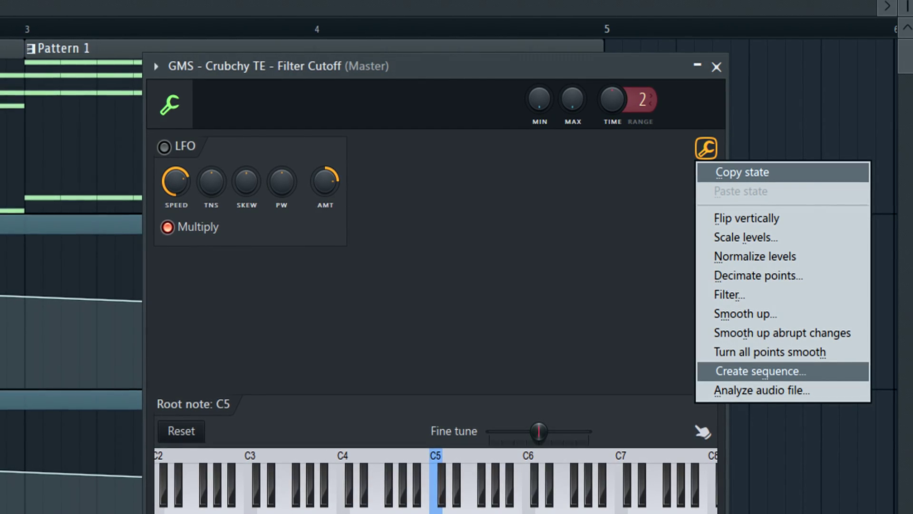
left_click(761, 369)
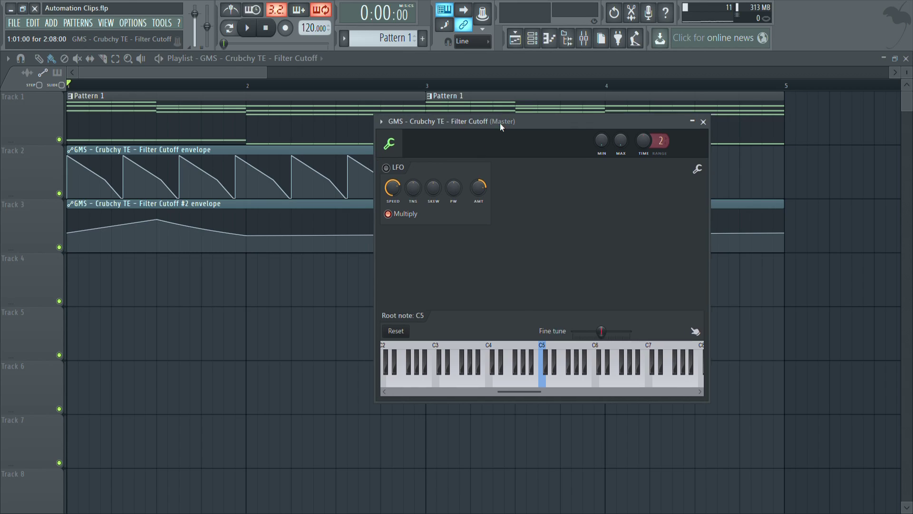
left_click(808, 175)
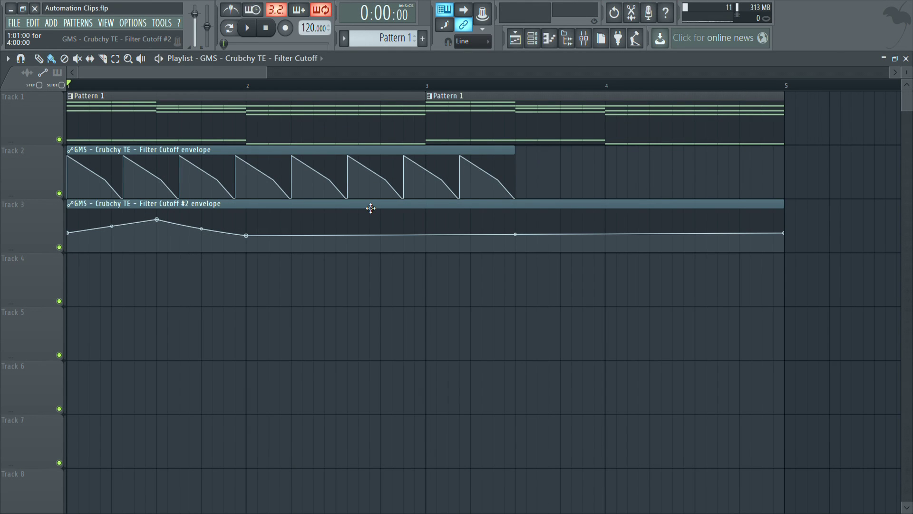
left_click(370, 208)
left_click_drag(278, 119, 783, 132)
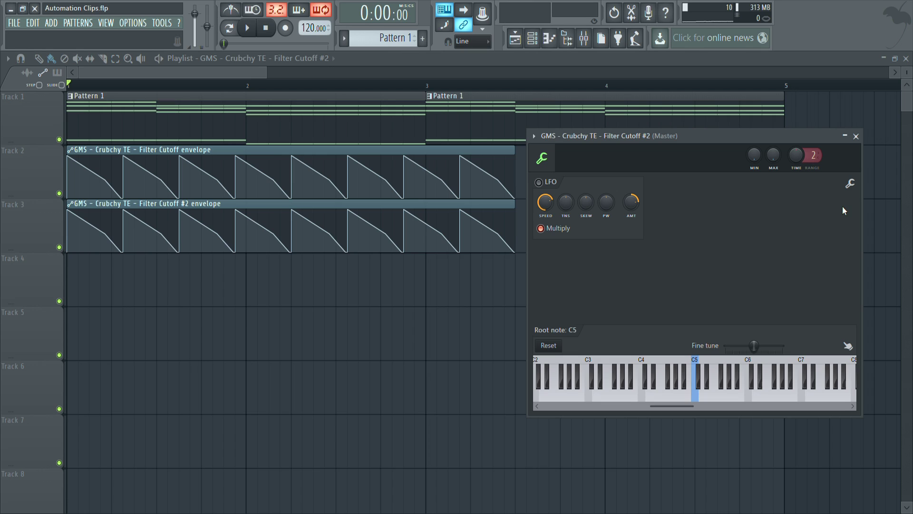
left_click(856, 136)
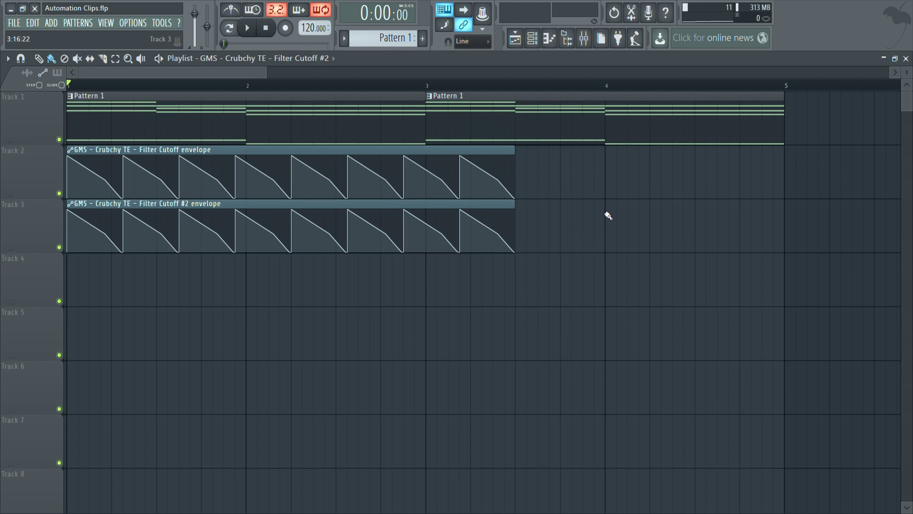
left_click(247, 27)
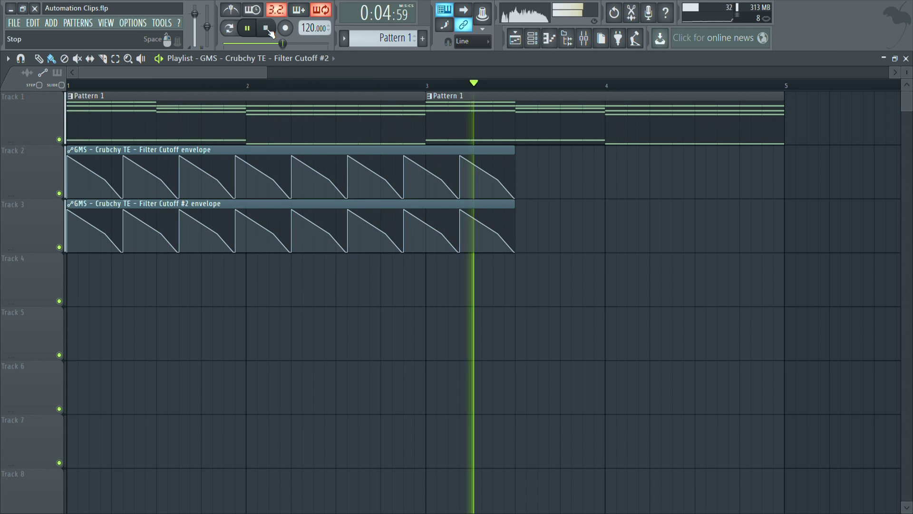
left_click(269, 31)
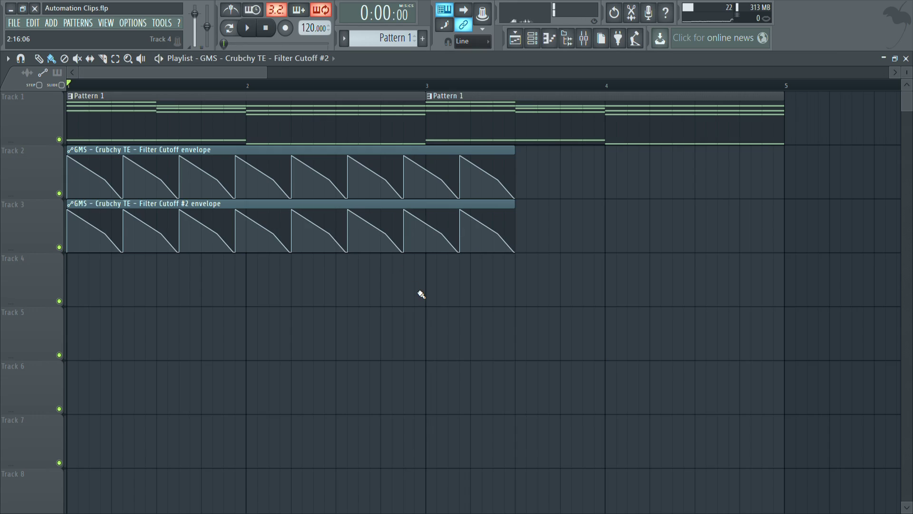